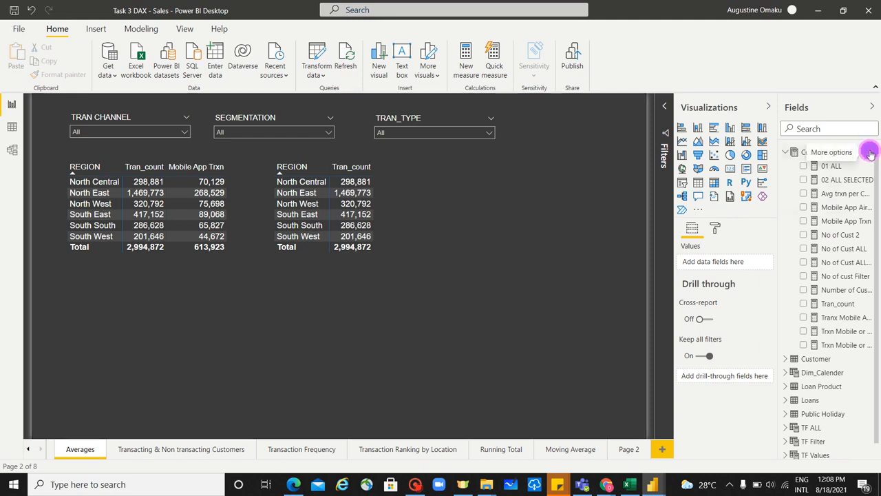
# Create a new measure in the Customer Measures table and name it Distinct trxn cust.
pyautogui.click(868, 152)
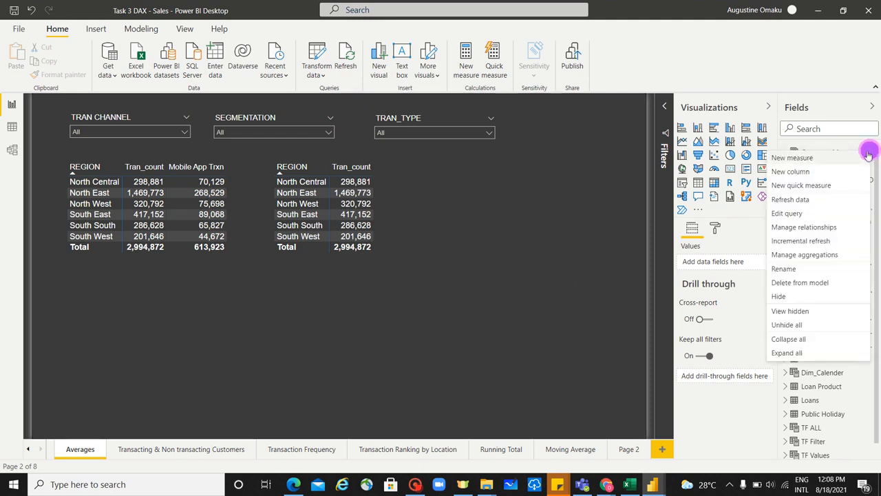
pyautogui.click(825, 159)
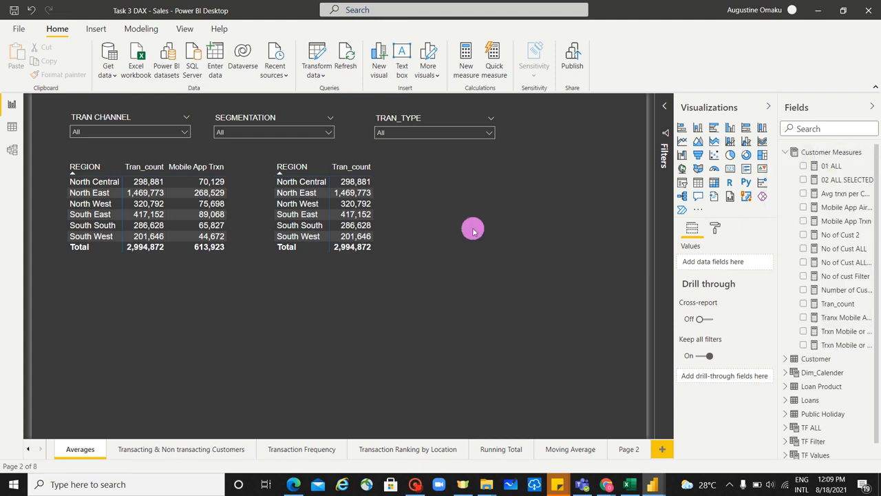
pyautogui.click(473, 230)
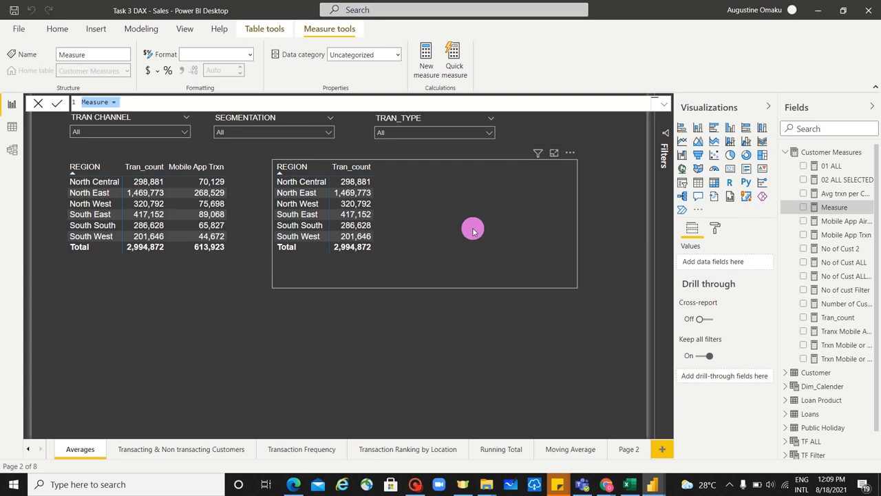
pyautogui.write('Distinct trx')
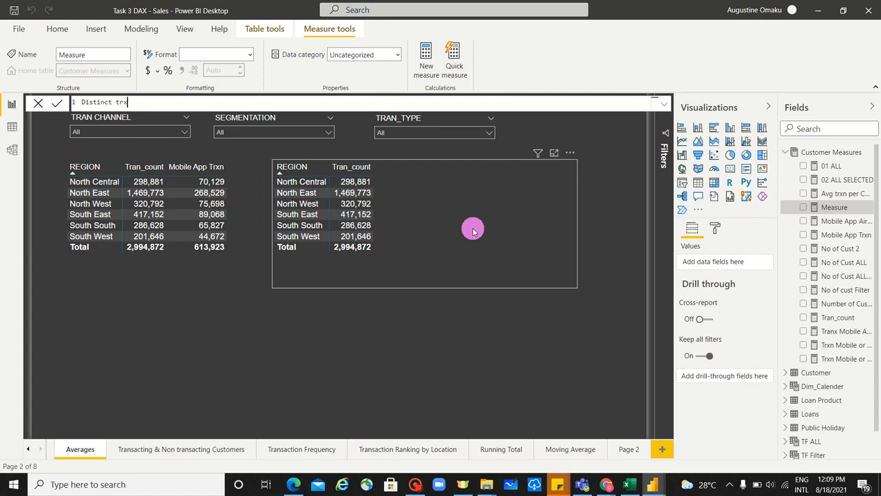
pyautogui.write('n cust = c')
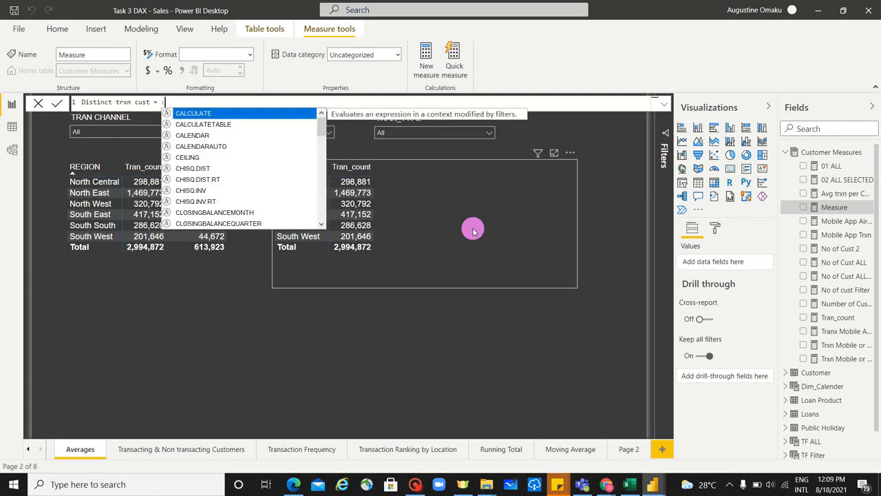
# Use the DISTINCTCOUNT function as the formula of the Distinct trxn cust measure.
pyautogui.write('oin')
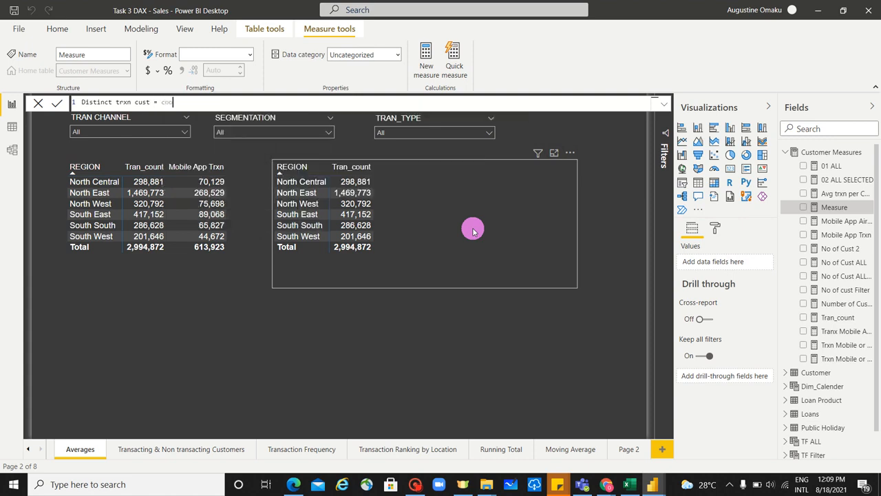
pyautogui.press('BackSpace')
pyautogui.press('BackSpace')
pyautogui.write('un')
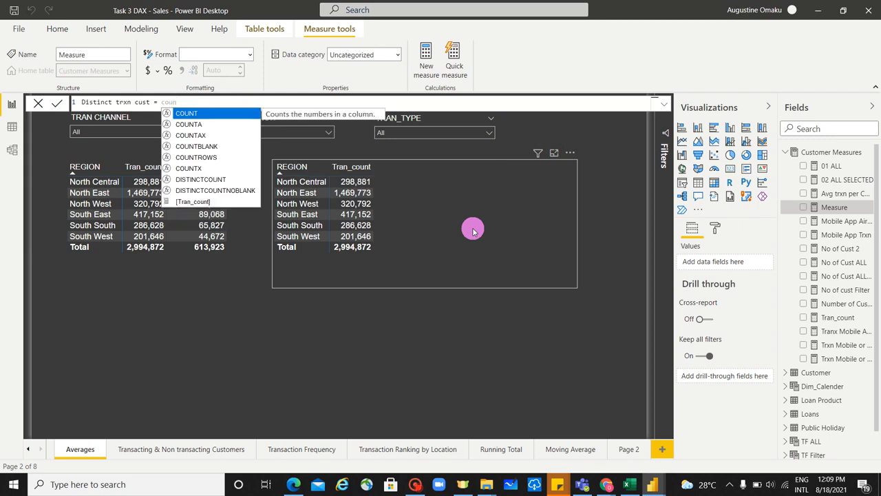
pyautogui.press('Down')
pyautogui.press('Down')
pyautogui.press('Down')
pyautogui.press('Down')
pyautogui.press('Down')
pyautogui.press('Down')
pyautogui.press('Down')
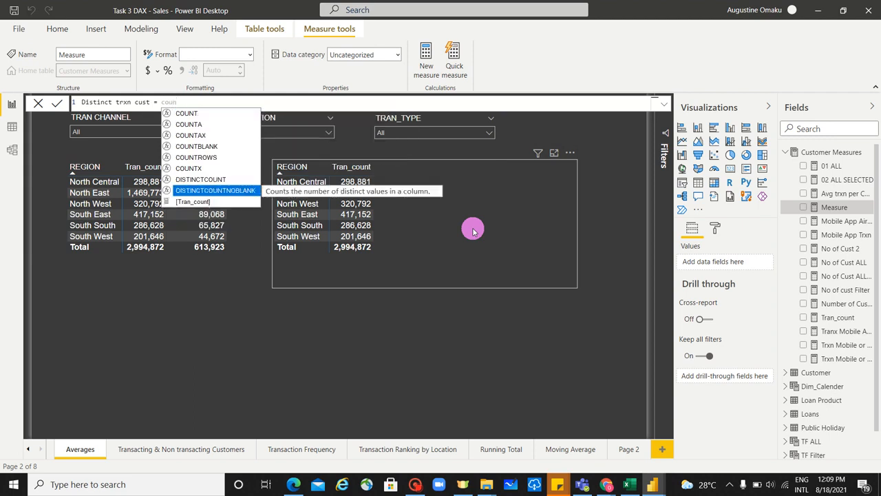
pyautogui.press('Up')
pyautogui.press('Tab')
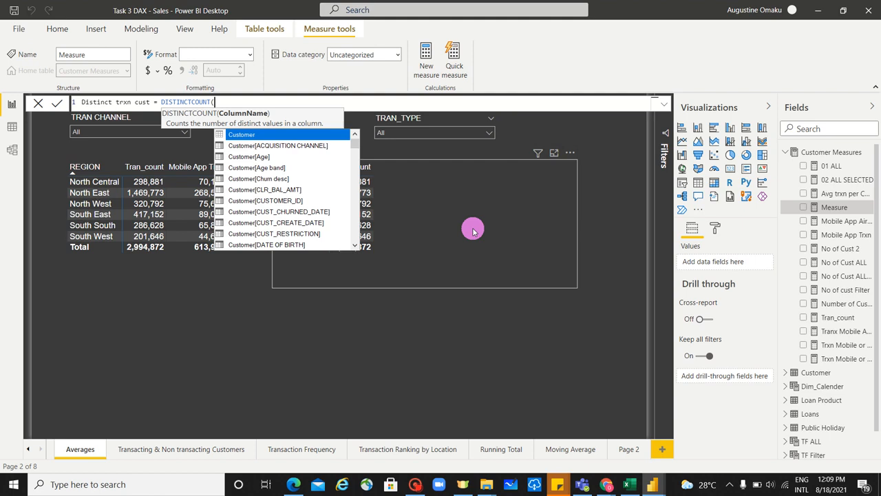
# Complete the distinct count with the Transactions[Customer_id] column and commit the measure.
pyautogui.write('[tra')
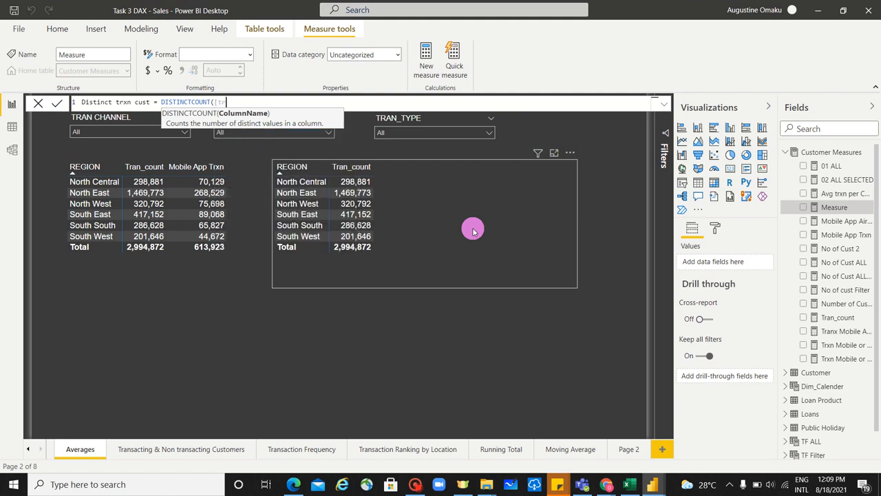
pyautogui.press('BackSpace')
pyautogui.press('BackSpace')
pyautogui.press('BackSpace')
pyautogui.press('BackSpace')
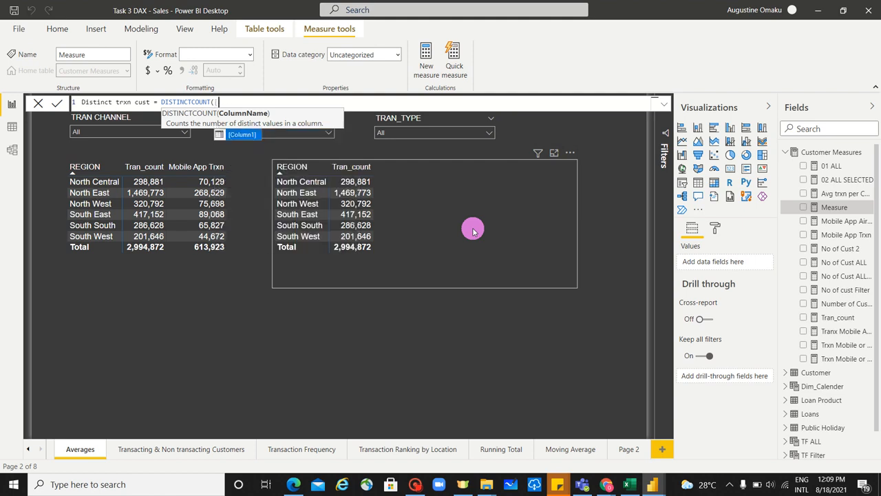
pyautogui.write('tra')
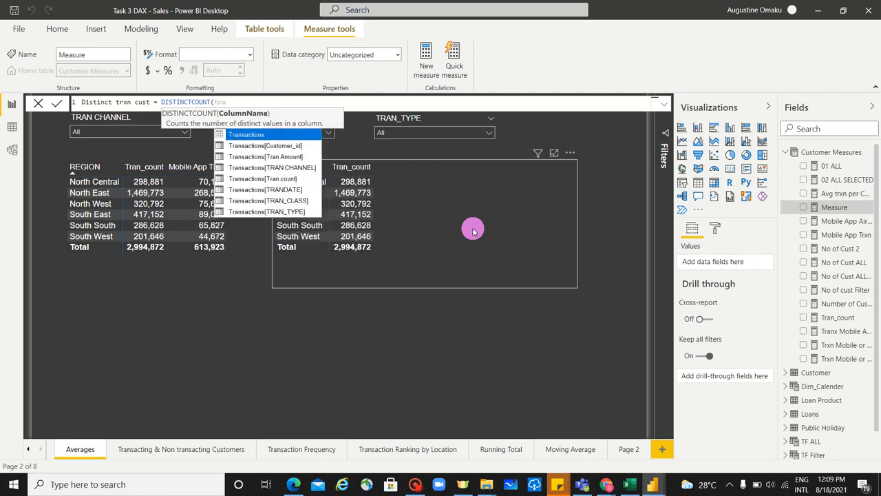
pyautogui.press('Down')
pyautogui.press('Tab')
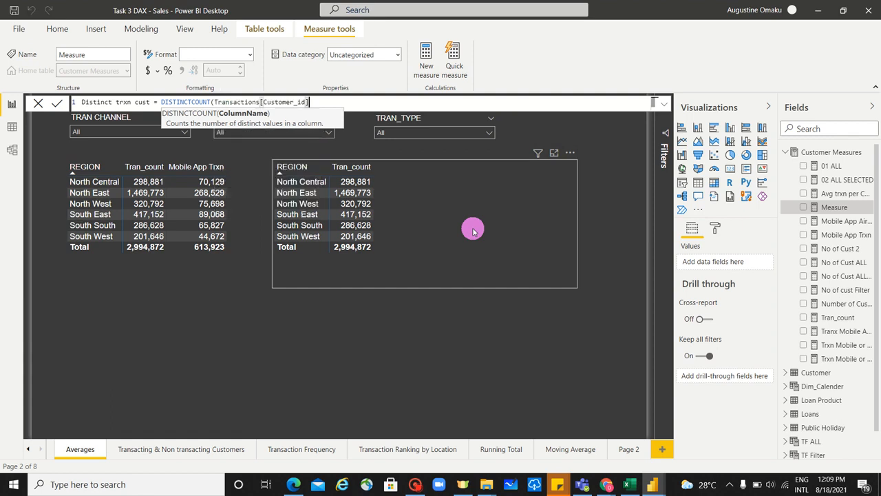
pyautogui.write(')')
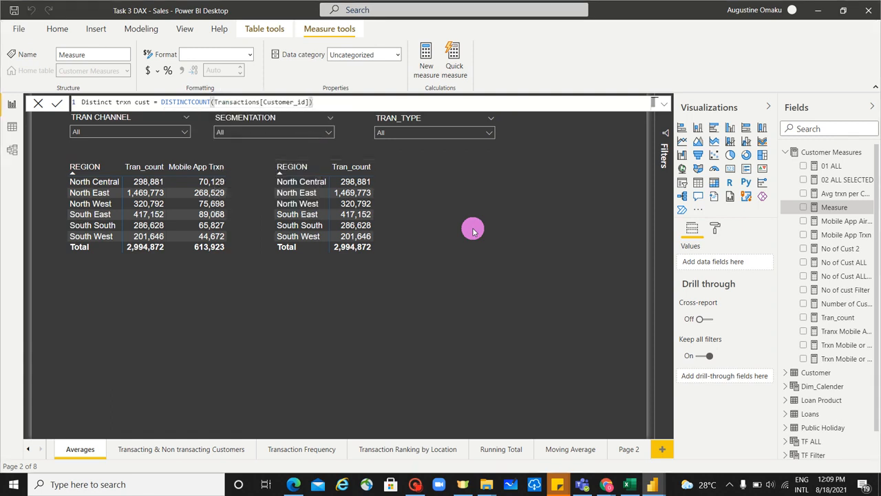
pyautogui.press('Return')
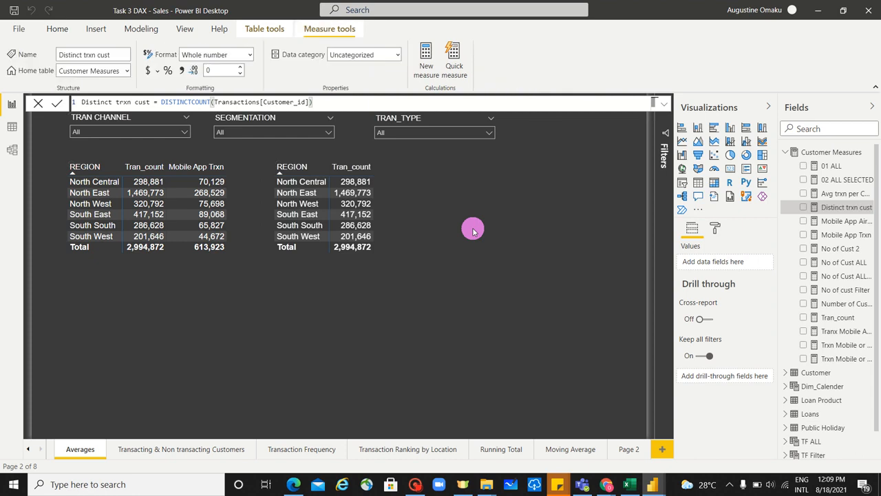
# Add Distinct trxn cust to the values of the second region matrix and format it with a thousands separator.
pyautogui.moveTo(826, 207); pyautogui.dragTo(735, 340)
pyautogui.click(430, 233)
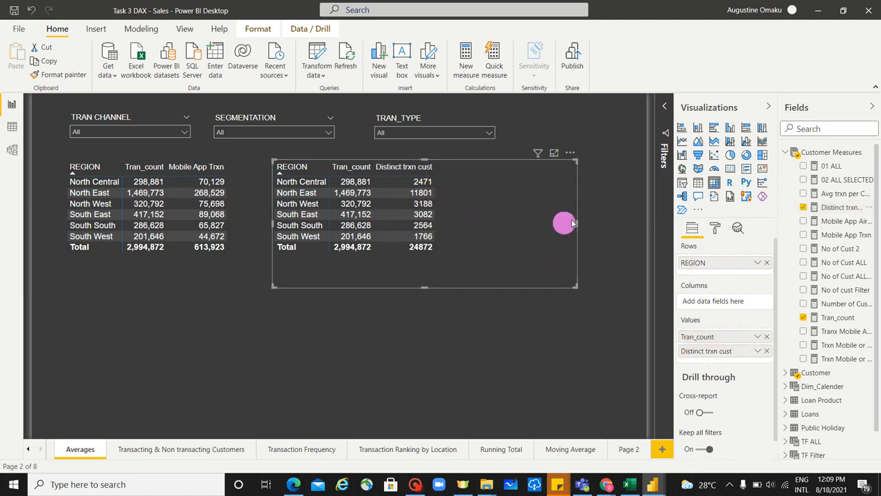
pyautogui.click(837, 207)
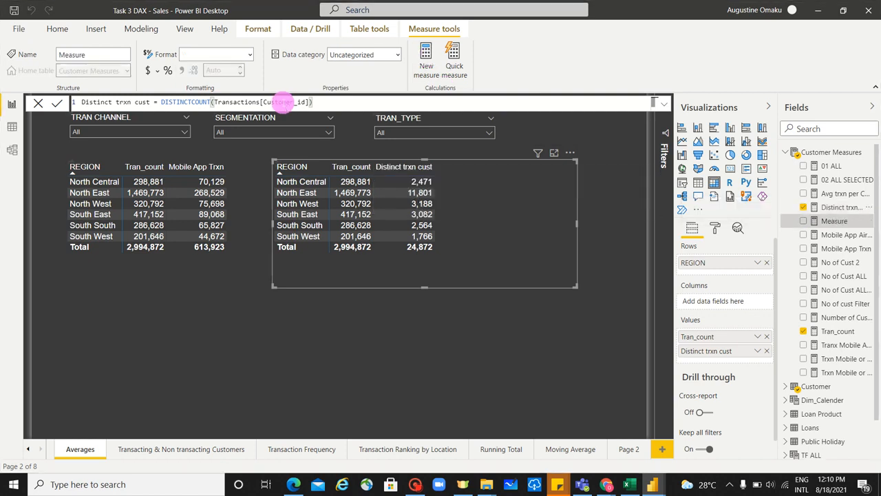
# Define a new measure named Tran per Cust that starts from the [Tran_count] measure.
pyautogui.write('Tran')
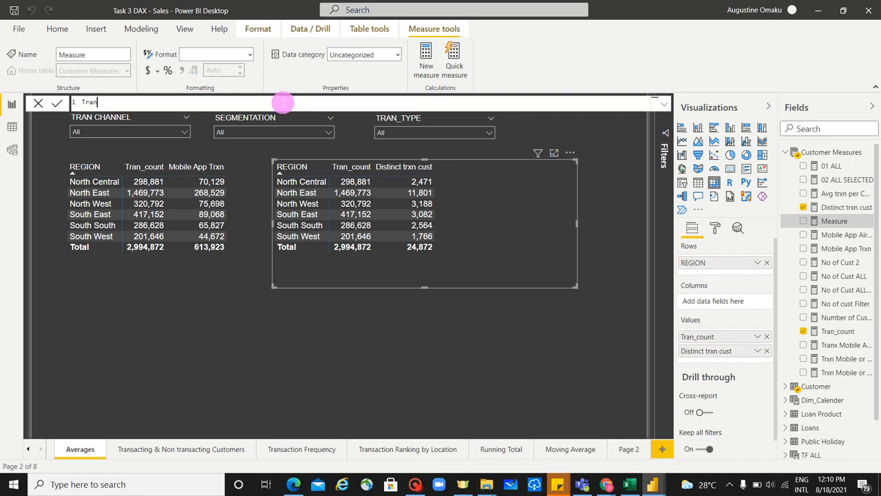
pyautogui.write(' per Cust = [')
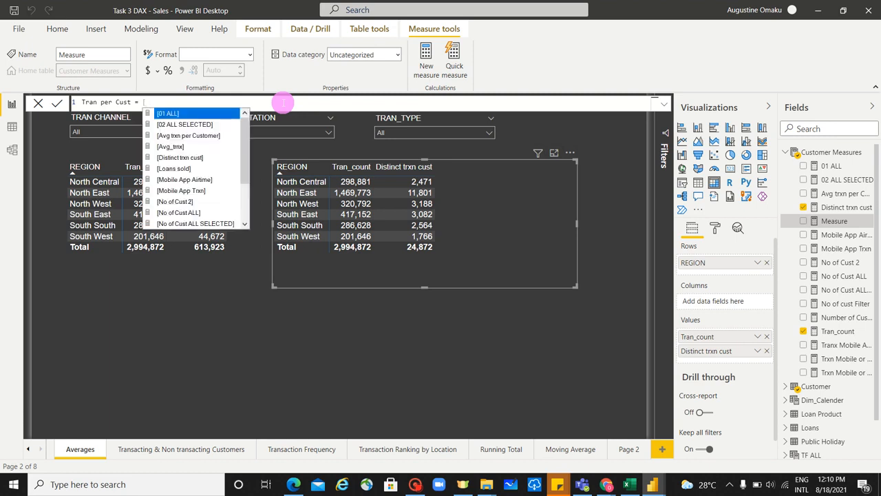
pyautogui.write('tra')
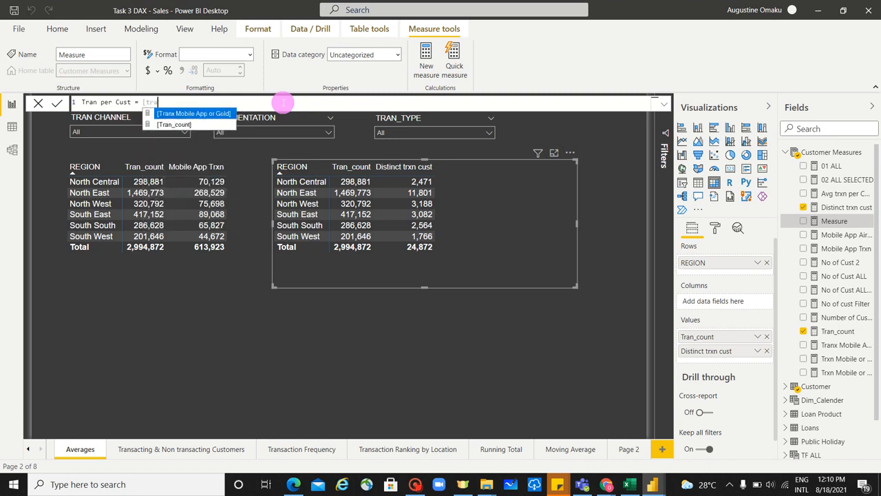
pyautogui.press('Down')
pyautogui.press('Tab')
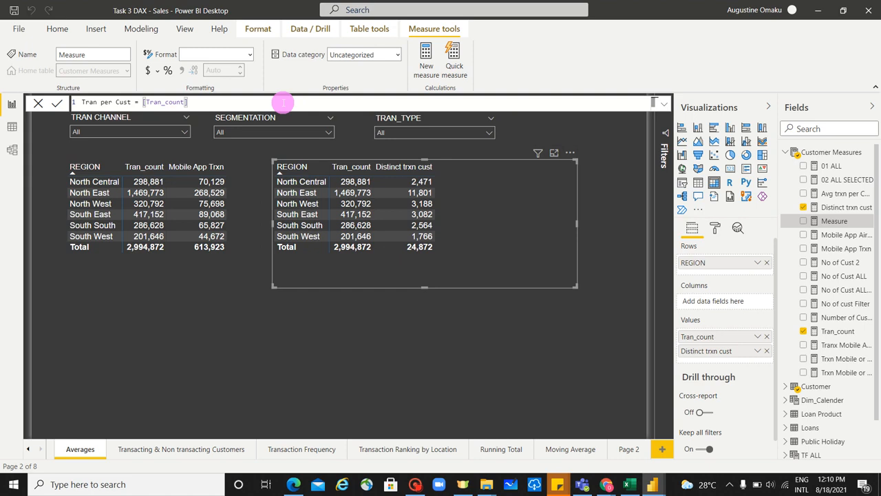
# Wrap [Tran_count] in a DIVIDE function as the numerator of Tran per Cust.
pyautogui.write('/')
pyautogui.press('BackSpace')
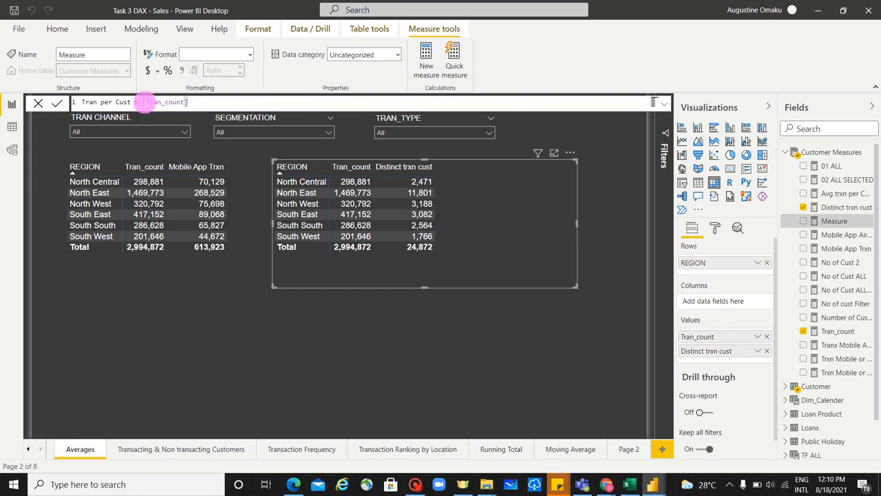
pyautogui.click(142, 103)
pyautogui.write('div')
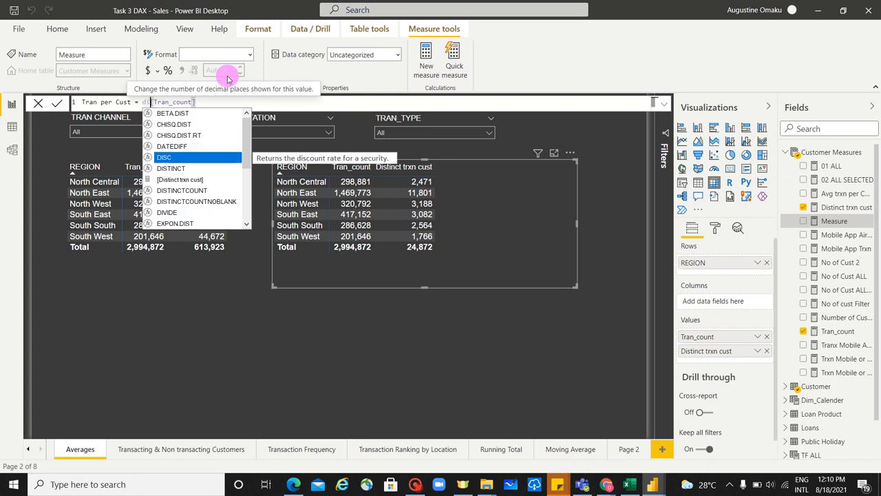
pyautogui.press('Tab')
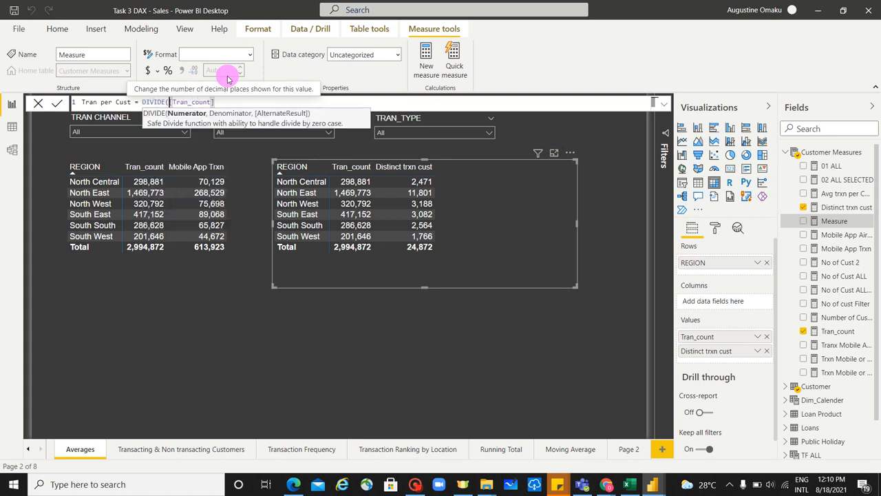
pyautogui.click(239, 102)
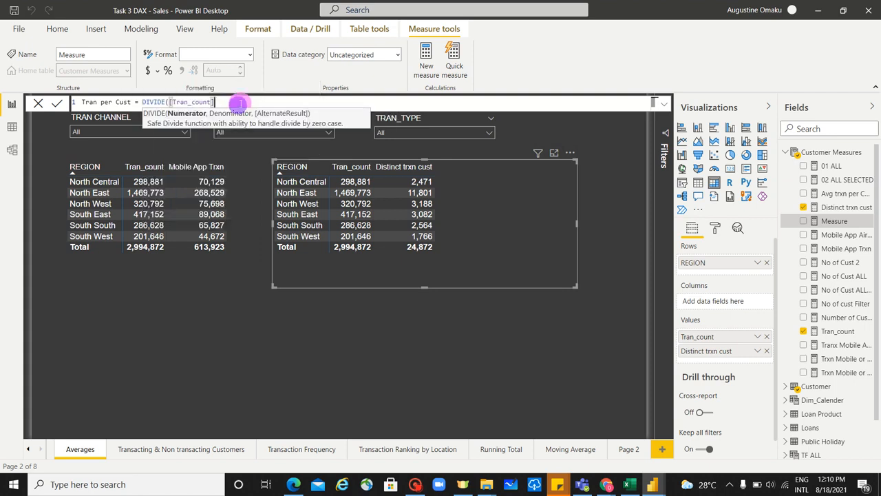
# Set [Distinct trxn cust] as the denominator, commit Tran per Cust, and add it to the second matrix's values.
pyautogui.write(',')
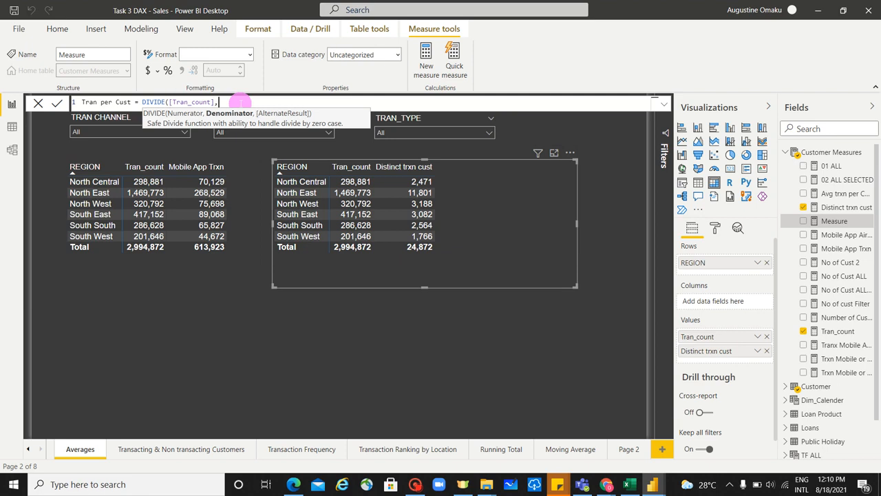
pyautogui.write('dis')
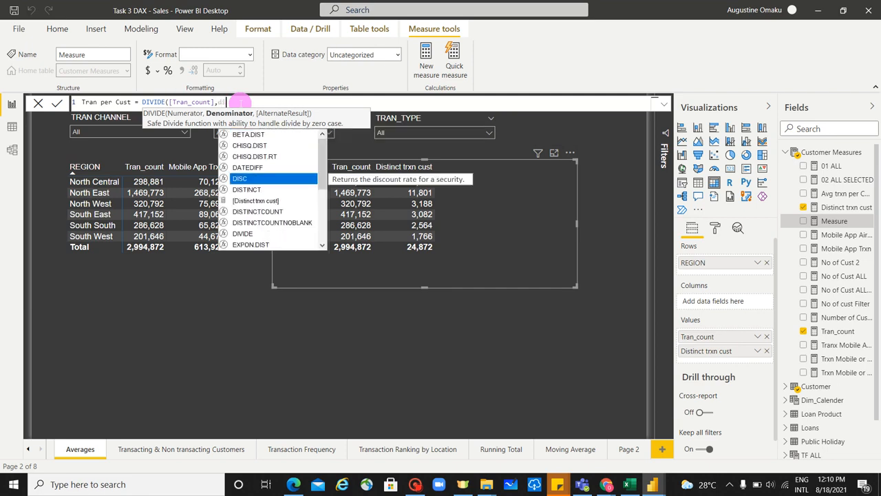
pyautogui.press('BackSpace')
pyautogui.press('BackSpace')
pyautogui.press('BackSpace')
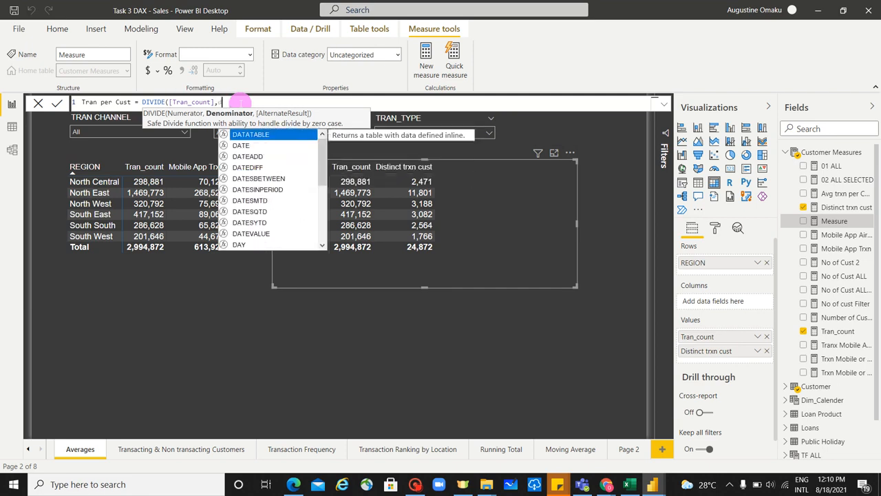
pyautogui.write('[d')
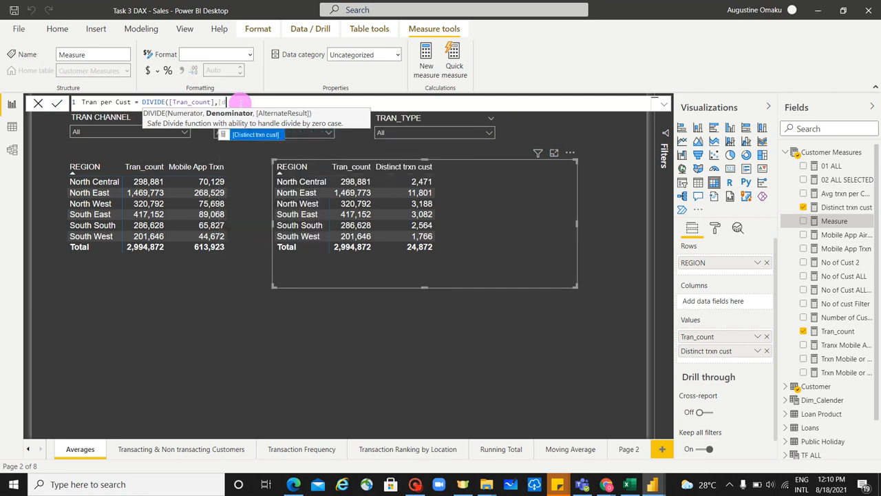
pyautogui.press('Tab')
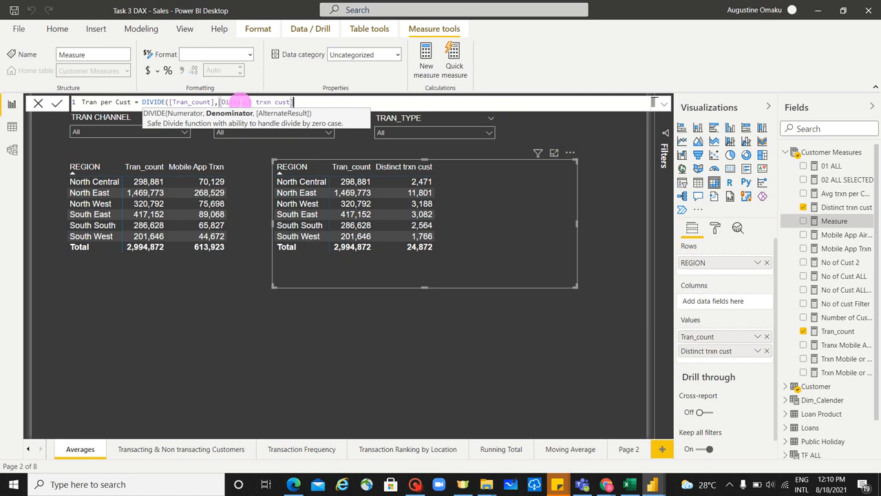
pyautogui.write(')')
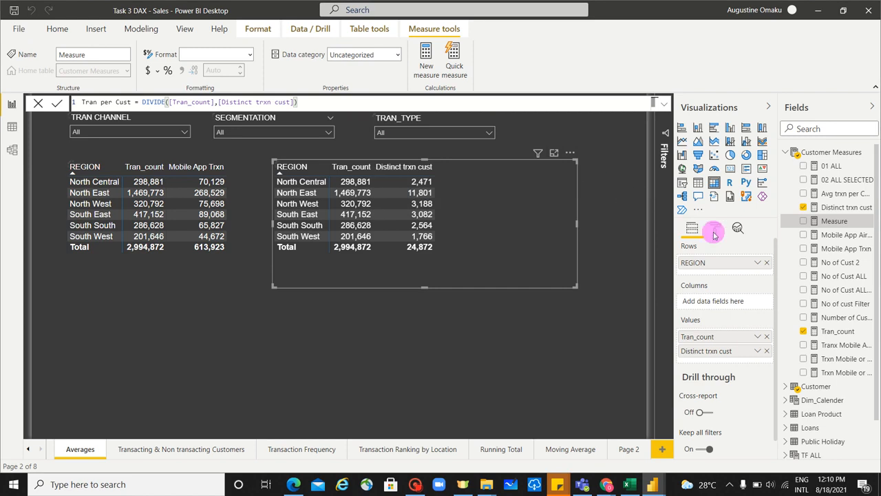
pyautogui.press('Return')
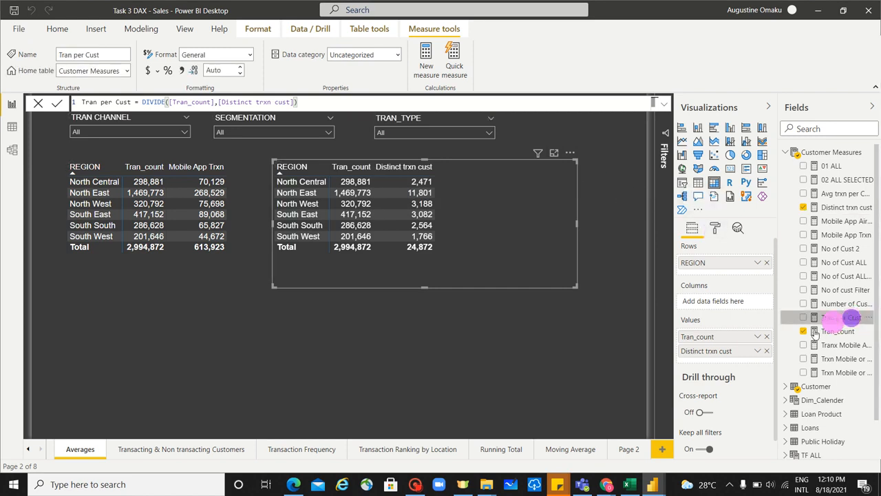
pyautogui.moveTo(861, 319); pyautogui.dragTo(742, 357)
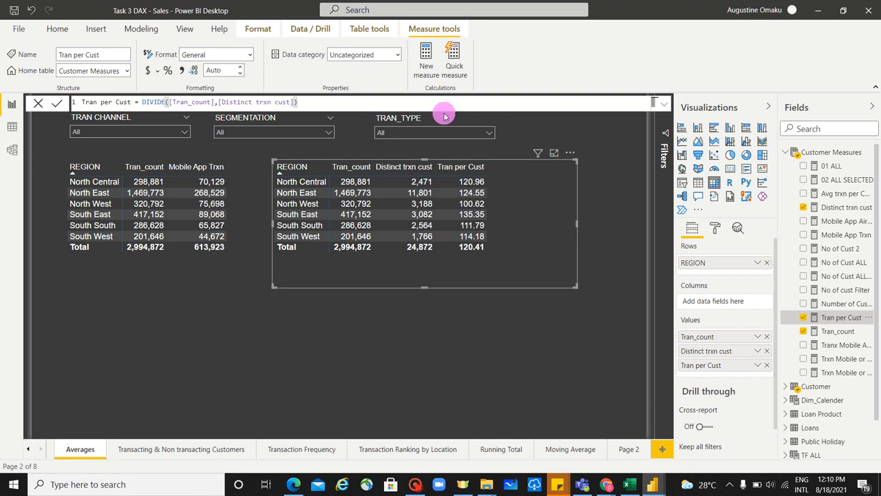
# Define a new measure named Tran per cust Avgx that starts with the AVERAGEX function.
pyautogui.click(426, 61)
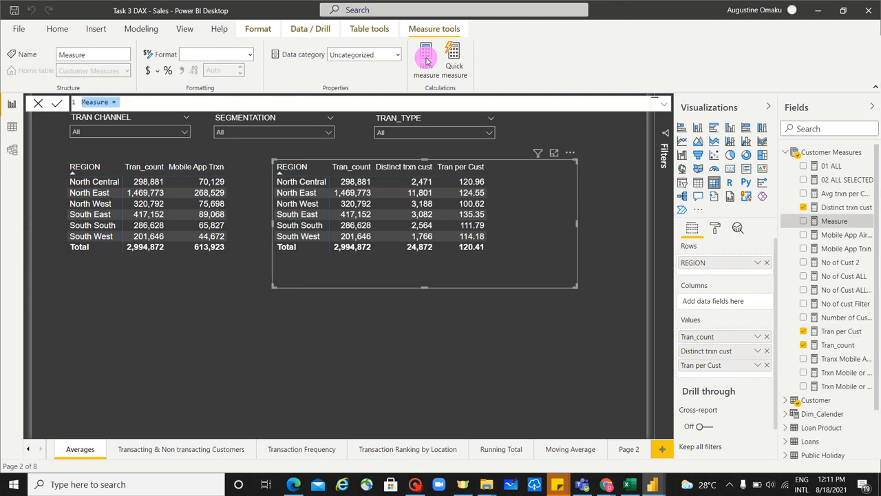
pyautogui.write('Tran per cust ')
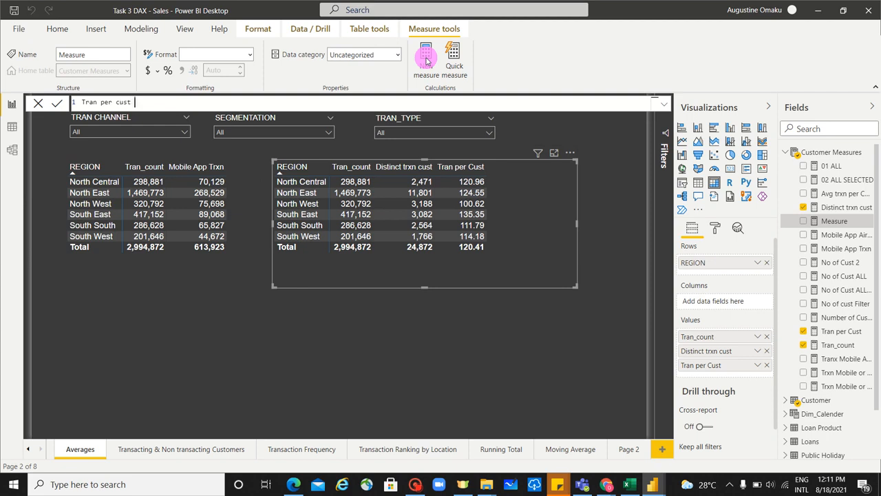
pyautogui.write('Avgx = AVERAGE(')
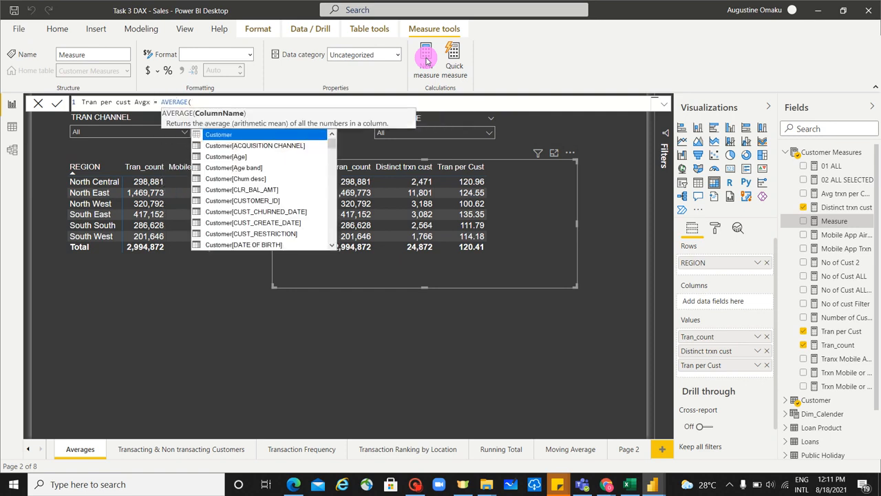
pyautogui.press('BackSpace')
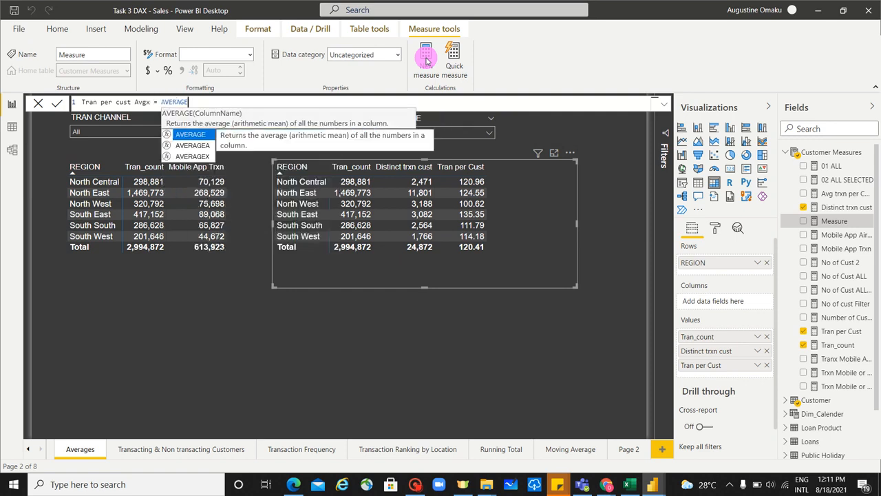
pyautogui.press('Down')
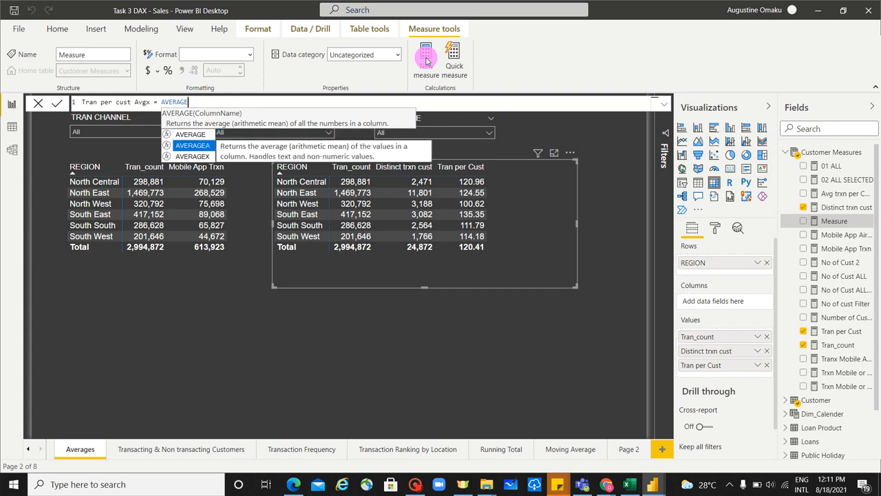
pyautogui.press('Down')
pyautogui.press('Tab')
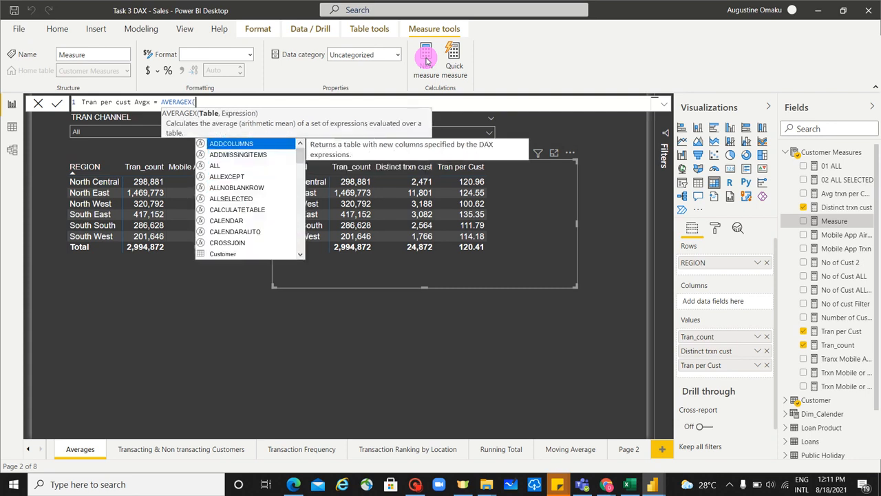
# Set VALUES(Transactions[Customer_id]) as the table argument of AVERAGEX.
pyautogui.write('VA')
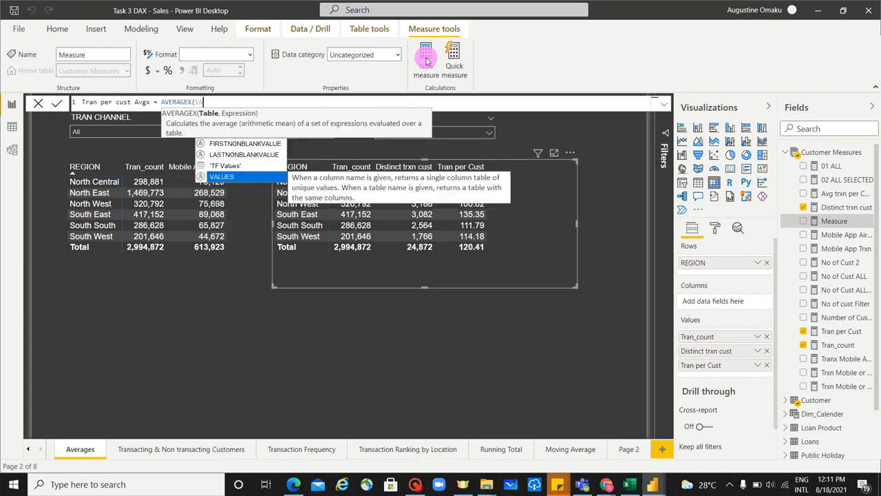
pyautogui.write('L')
pyautogui.press('Tab')
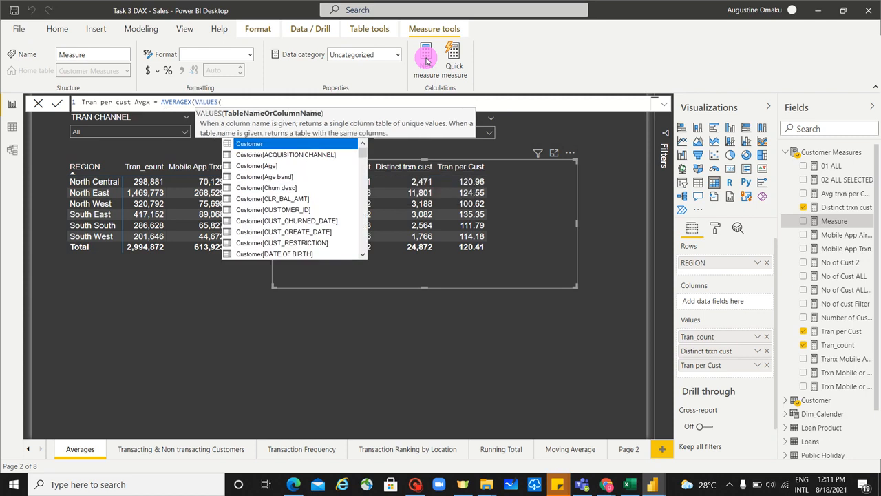
pyautogui.write('TRA')
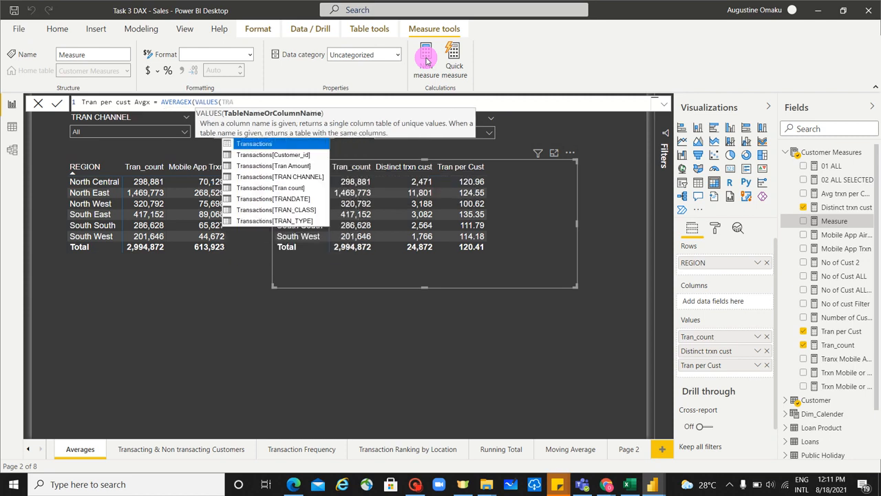
pyautogui.press('Down')
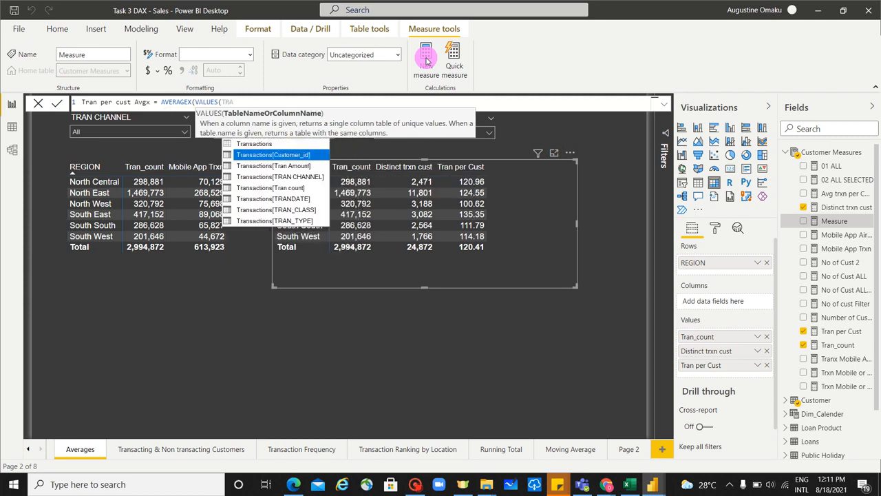
pyautogui.press('Tab')
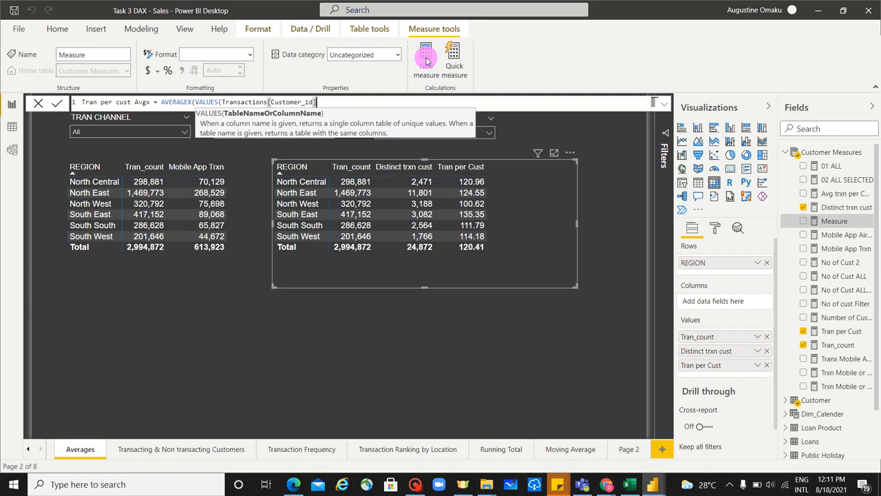
pyautogui.write('),')
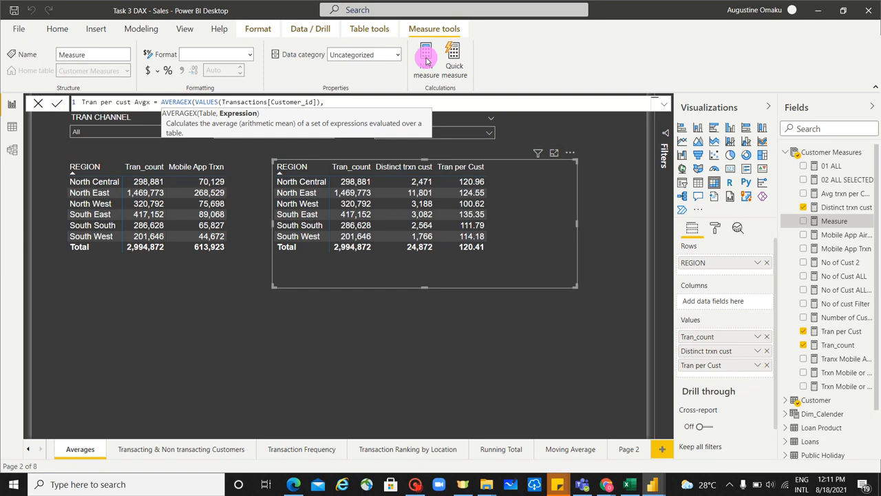
# Set [Tran_count] as the AVERAGEX expression and close the function.
pyautogui.write('[T')
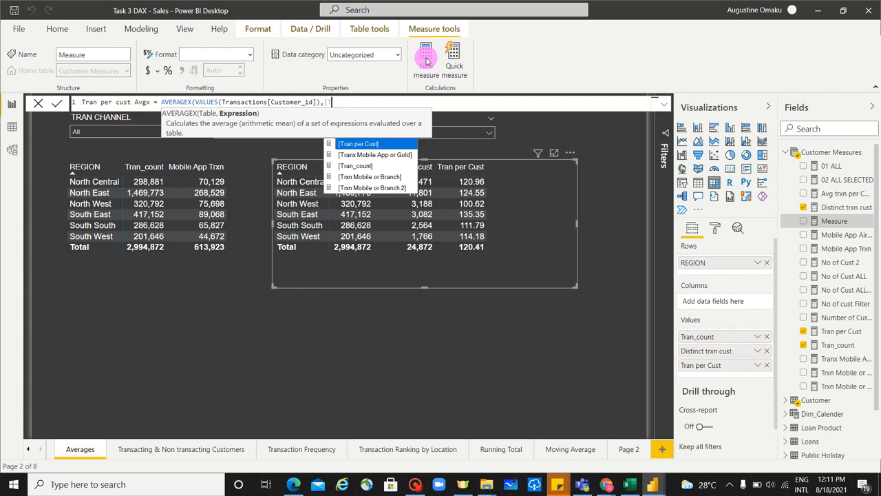
pyautogui.press('Down')
pyautogui.press('Down')
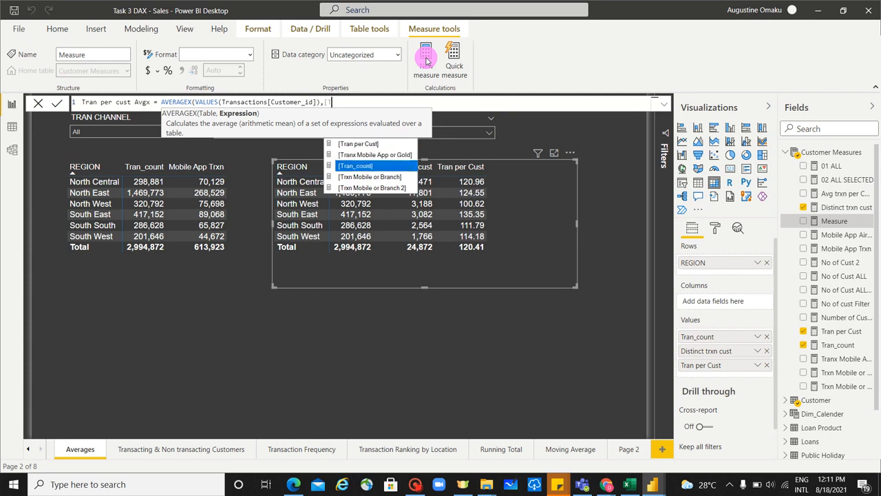
pyautogui.press('Tab')
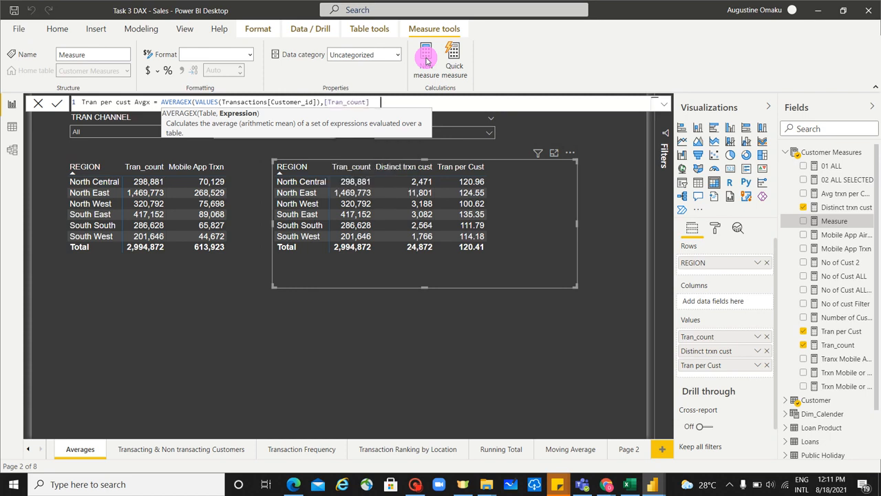
pyautogui.press('BackSpace')
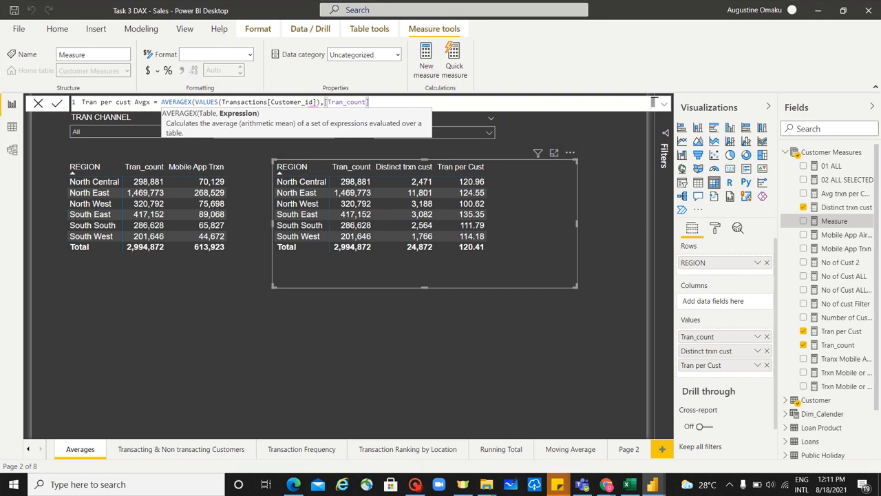
pyautogui.write(')')
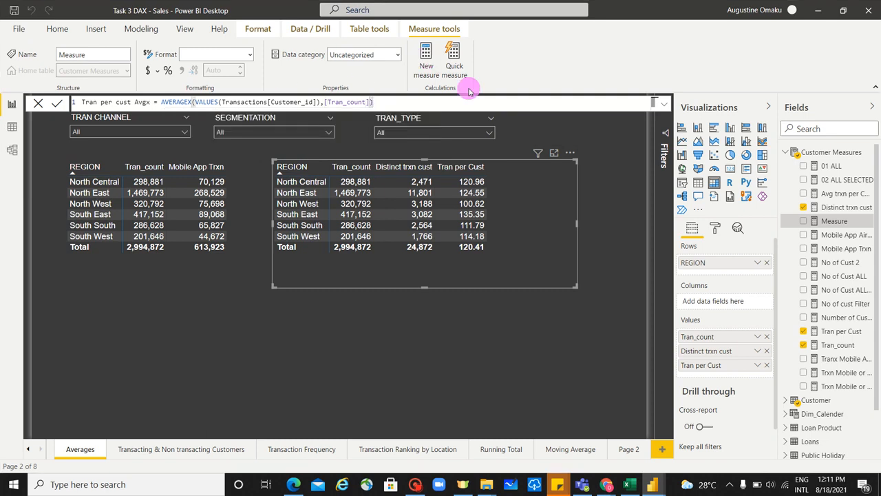
# Move [Tran_count] onto its own line in the formula and indent it beneath the VALUES argument.
pyautogui.click(322, 101)
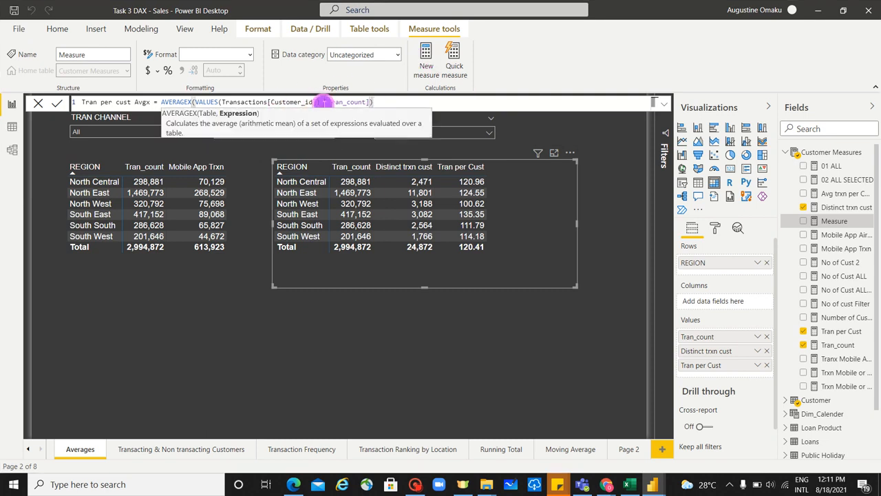
pyautogui.hotkey('shift', 'Return')
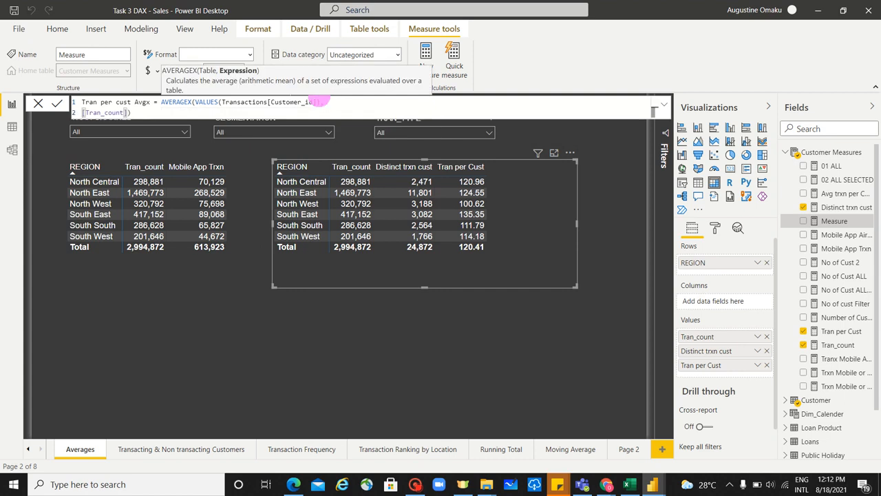
pyautogui.press('Tab')
pyautogui.press('Tab')
pyautogui.press('Tab')
pyautogui.press('Tab')
pyautogui.press('Tab')
pyautogui.press('Tab')
pyautogui.press('Tab')
pyautogui.press('Tab')
pyautogui.press('Tab')
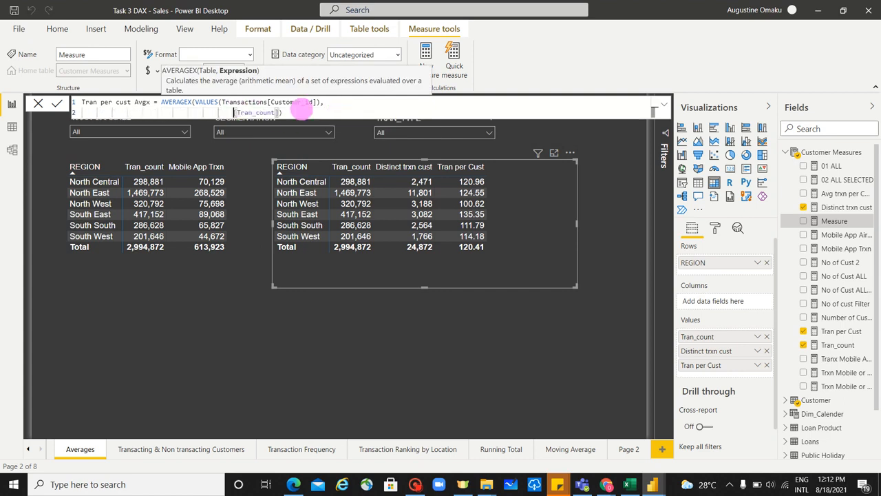
# Move VALUES(Transactions[Customer_id]) onto its own indented line below AVERAGEX.
pyautogui.click(195, 101)
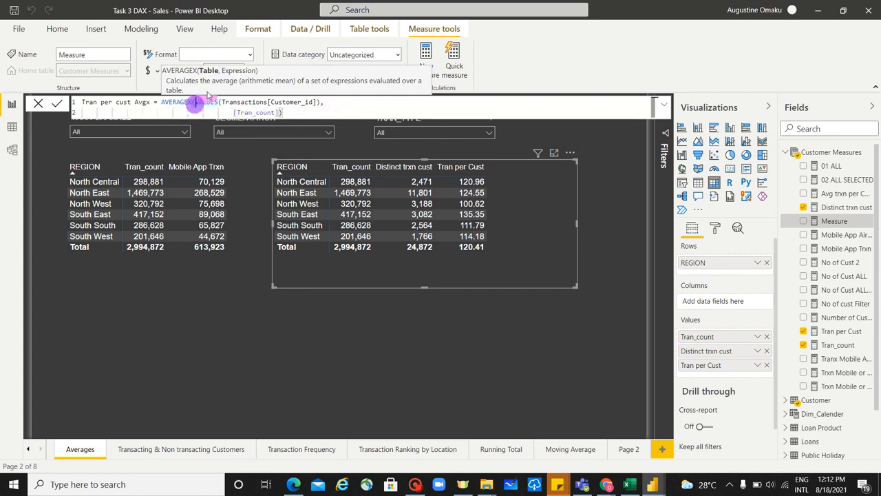
pyautogui.hotkey('shift', 'Return')
pyautogui.press('Tab')
pyautogui.press('Tab')
pyautogui.press('Tab')
pyautogui.press('Tab')
pyautogui.press('Tab')
pyautogui.press('Tab')
pyautogui.press('Tab')
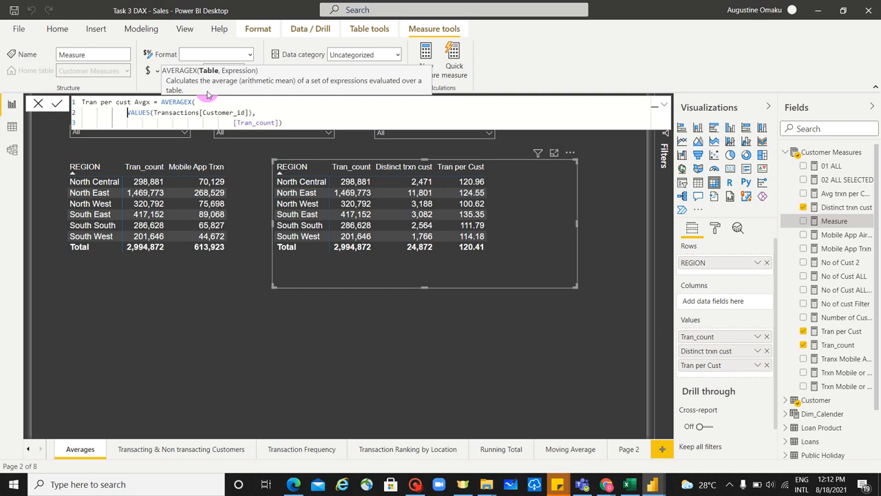
# Commit the Tran per cust Avgx measure and add it to the second region matrix's values below Tran per Cust.
pyautogui.click(331, 112)
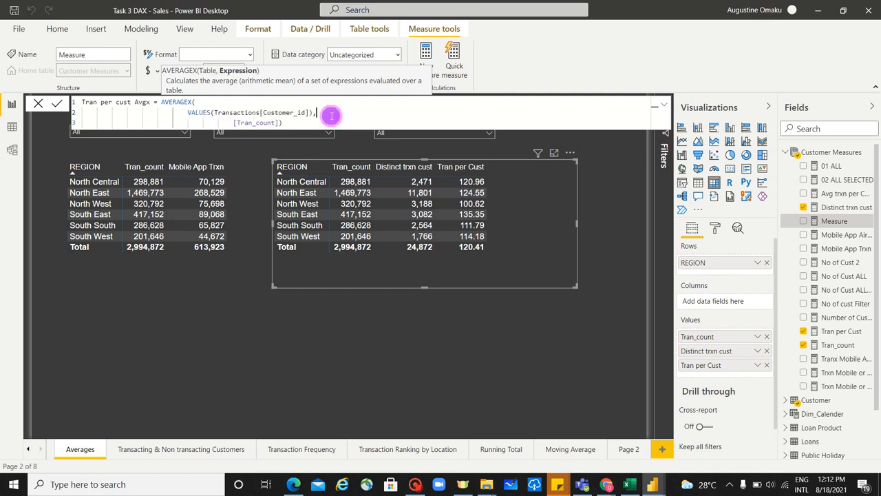
pyautogui.click(332, 121)
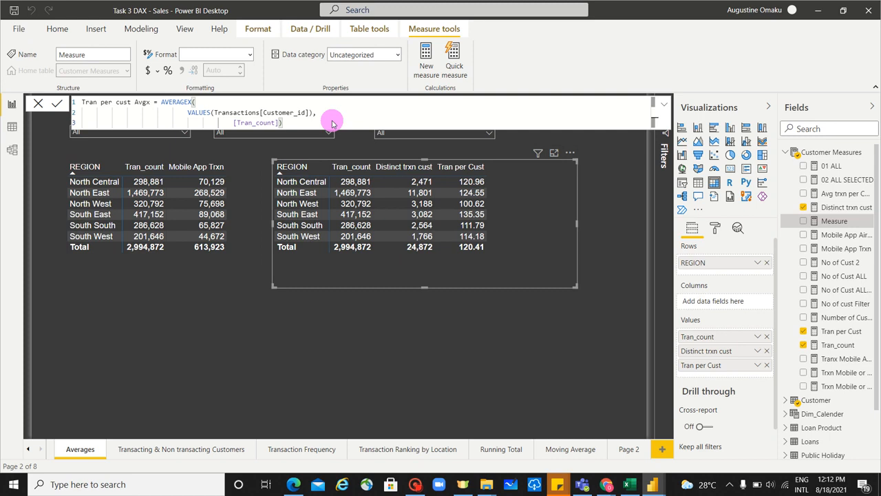
pyautogui.press('Return')
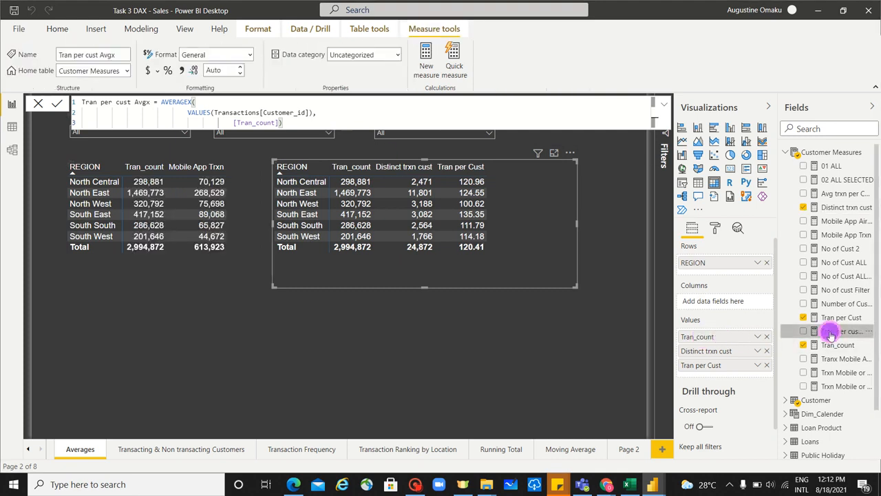
pyautogui.moveTo(831, 333); pyautogui.dragTo(720, 369)
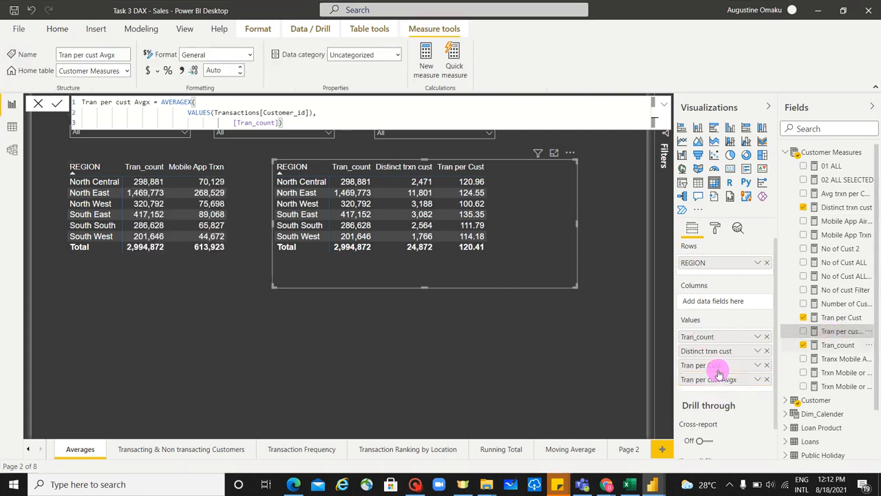